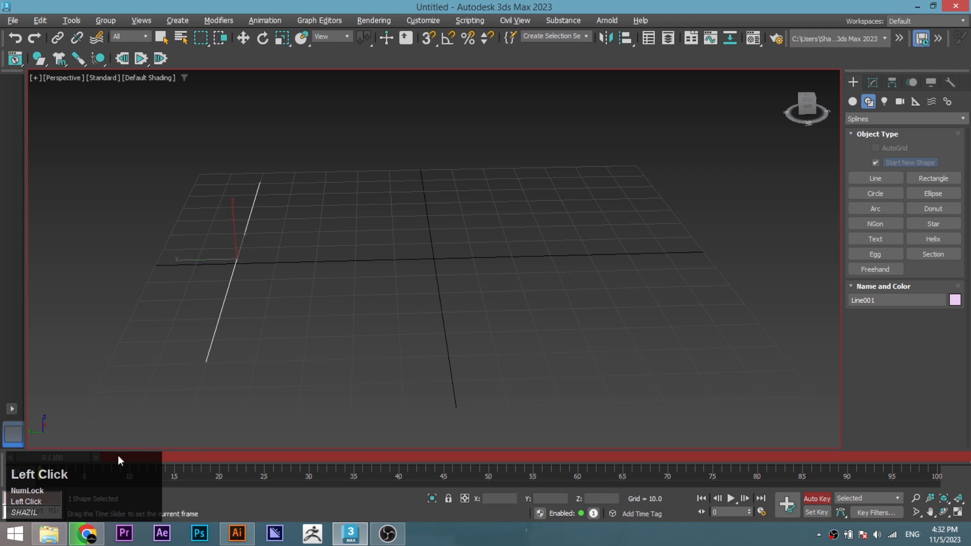
Step: Raise the line along Z at frame 50 with Auto Key active to animate its height
middle_click(271, 253)
middle_click_drag(271, 250, 295, 269, "alt")
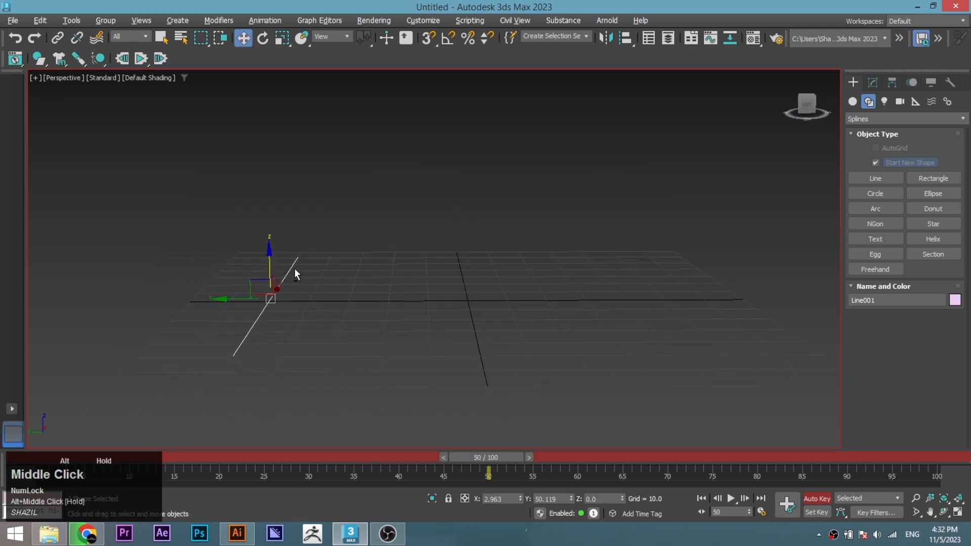
scroll(330, 327, "down", 3)
left_click_drag(307, 303, 329, 130)
left_click_drag(516, 457, 85, 466)
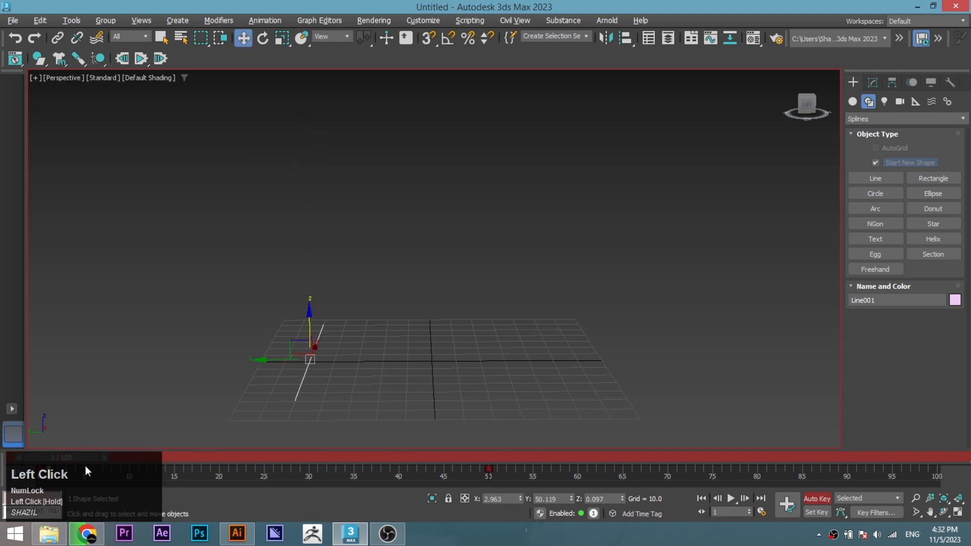
Step: At frame 15, enter vertex editing and reposition the line's vertices to bend it into an angled shape
middle_click_drag(292, 366, 182, 437, "alt")
left_click_drag(72, 457, 187, 456)
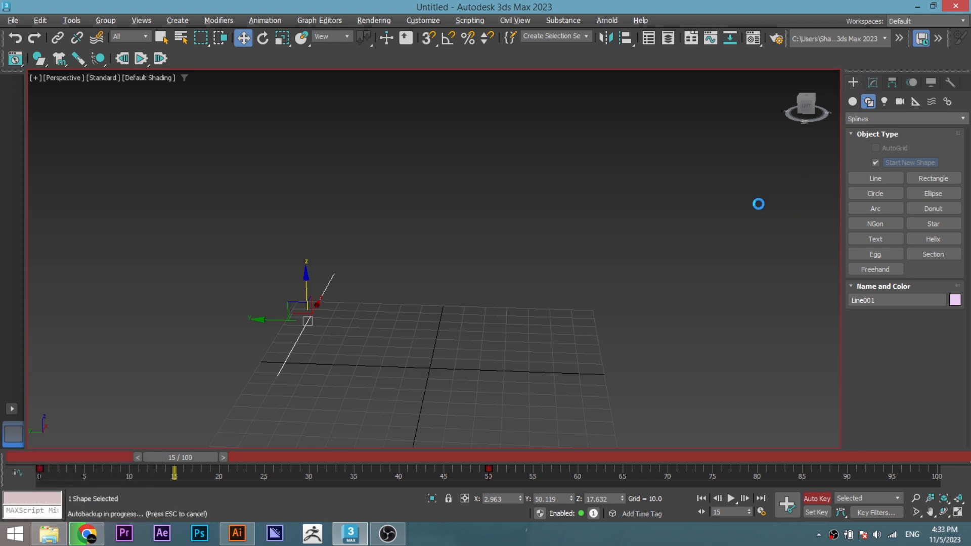
left_click(872, 83)
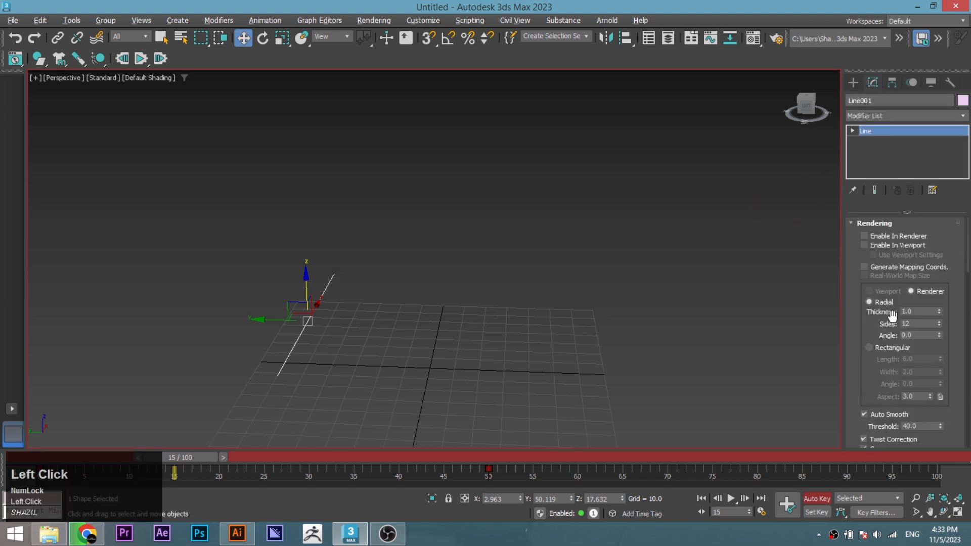
left_click(860, 223)
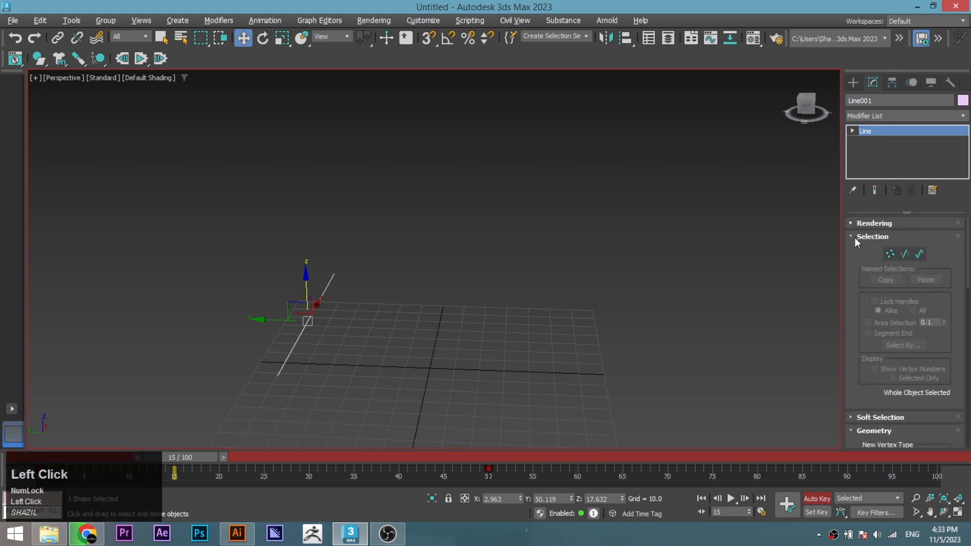
left_click(890, 254)
mouse_move(292, 358)
middle_mouse_down()
mouse_move(280, 364)
mouse_move(287, 352)
middle_mouse_up()
left_click(288, 352)
left_click_drag(299, 355, 342, 350)
left_click(314, 300)
left_click_drag(290, 301, 308, 308)
middle_click_drag(309, 308, 330, 269, "alt")
left_click_drag(332, 267, 333, 241)
Step: Fillet the line's two inner vertices into rounded corners
left_click(344, 324)
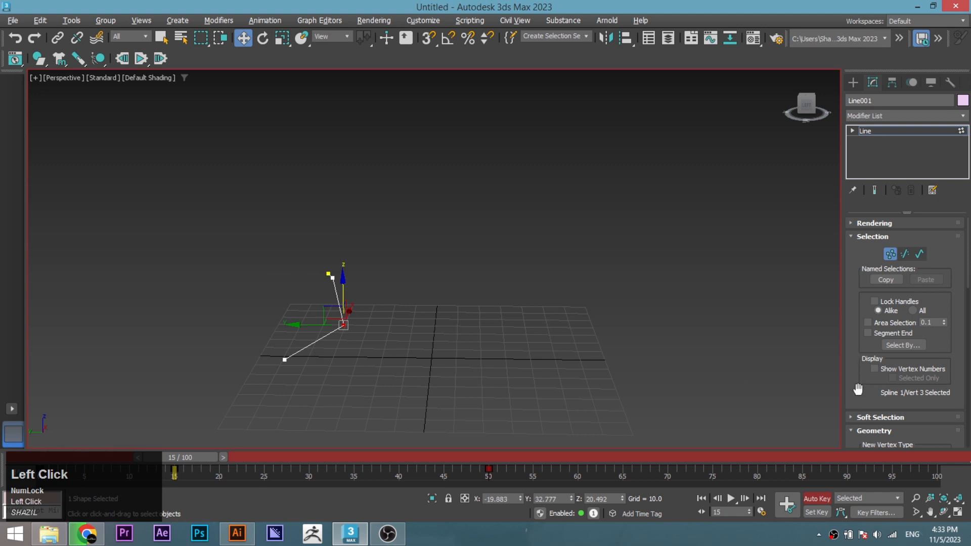
scroll(854, 389, "down", 10)
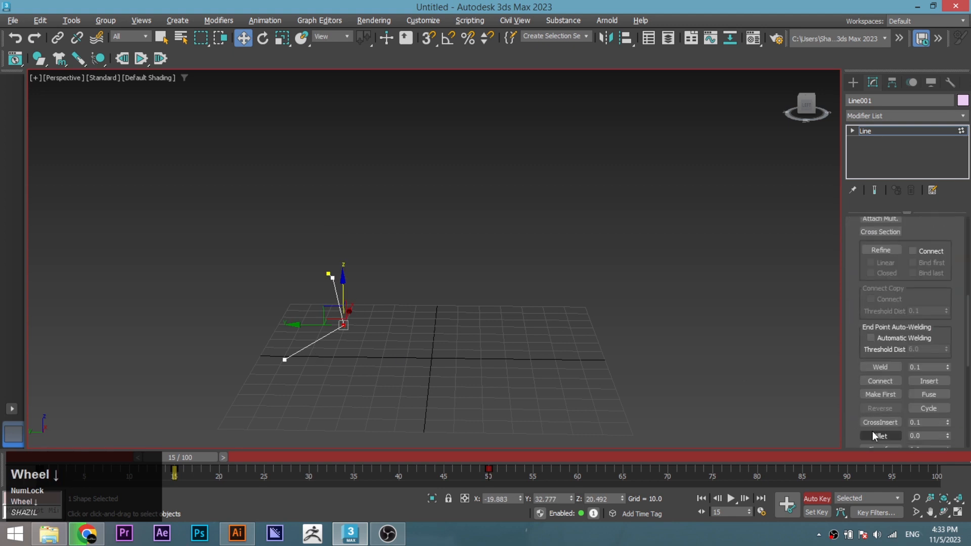
left_click(875, 436)
left_click_drag(51, 300, 55, 295)
middle_click_drag(237, 332, 333, 379)
left_click(311, 333)
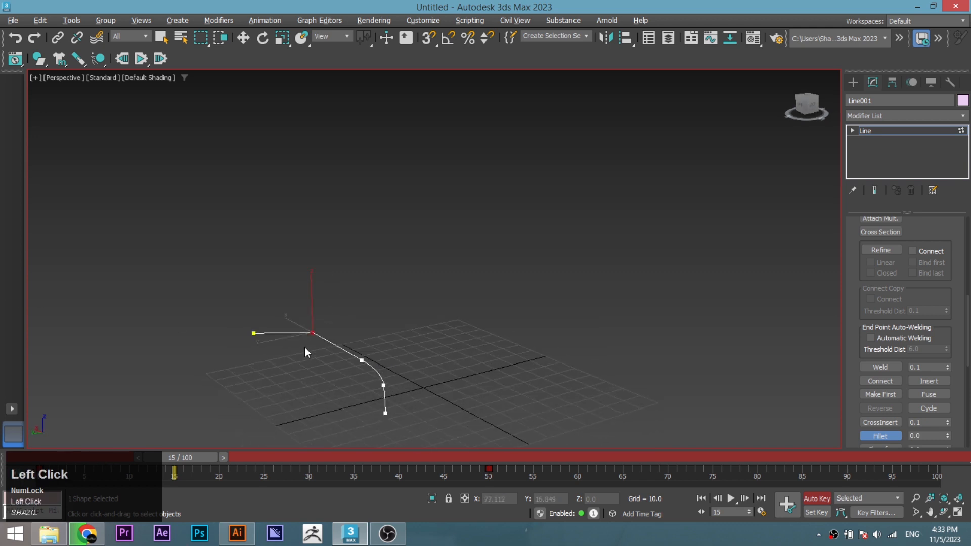
left_click_drag(411, 311, 404, 316)
middle_click_drag(404, 316, 788, 274, "alt")
scroll(853, 254, "up", 6)
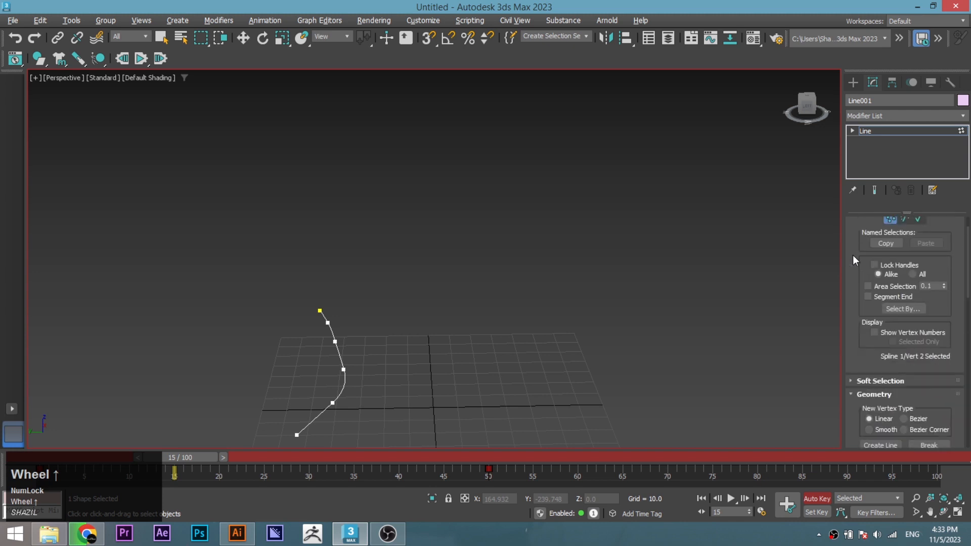
left_click_drag(343, 334, 326, 351)
scroll(854, 384, "down", 16)
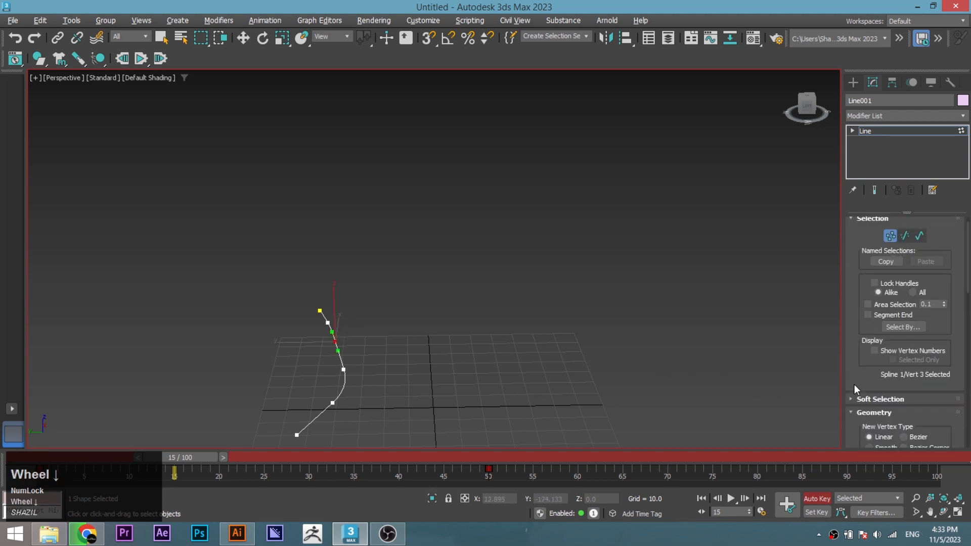
left_click(877, 434)
scroll(865, 304, "up", 10)
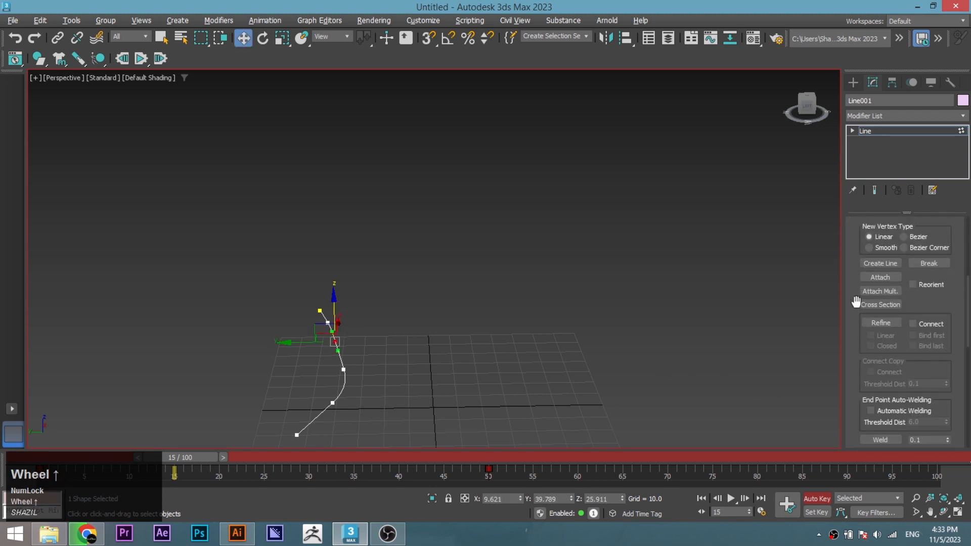
Step: Move the filleted line's vertices in height and sideways at frame 15 to form a wavy curve
middle_click_drag(182, 361, 320, 296, "alt")
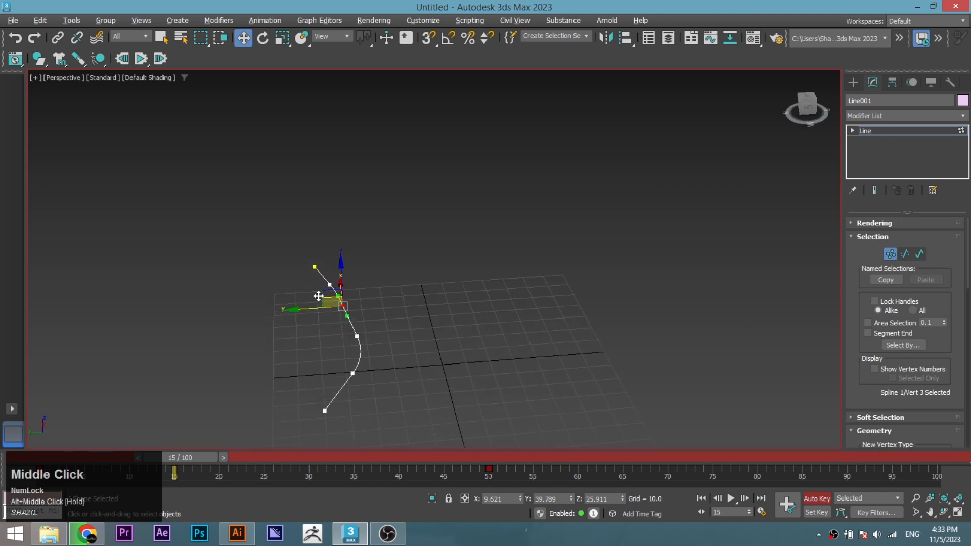
left_click_drag(341, 271, 340, 247)
left_click_drag(342, 352, 342, 351)
left_click_drag(354, 312, 353, 335)
middle_click_drag(351, 366, 317, 345, "alt")
left_click_drag(337, 352, 280, 373)
middle_click_drag(289, 354, 321, 347, "alt")
left_click_drag(291, 297, 226, 332)
middle_click_drag(226, 332, 240, 347, "alt")
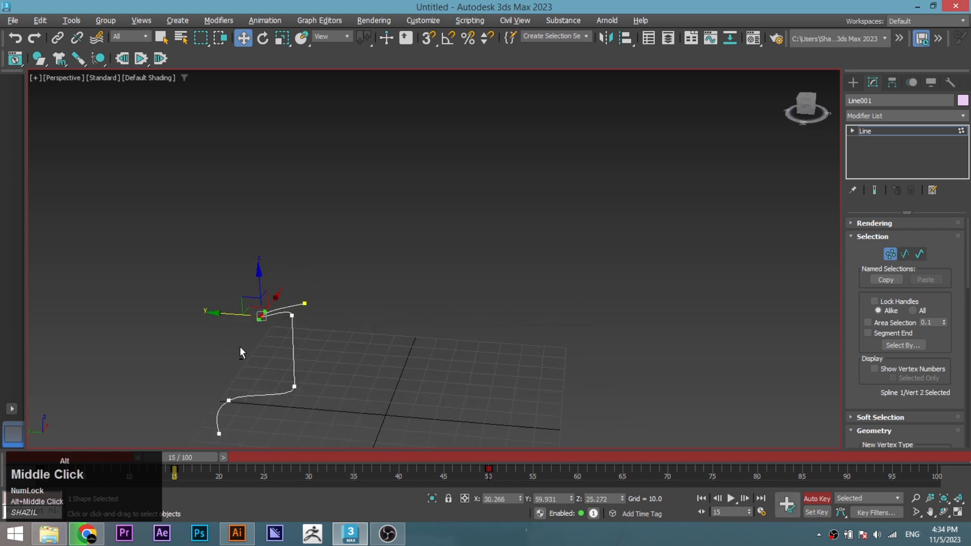
left_click(292, 315)
middle_click_drag(298, 436, 306, 415, "alt")
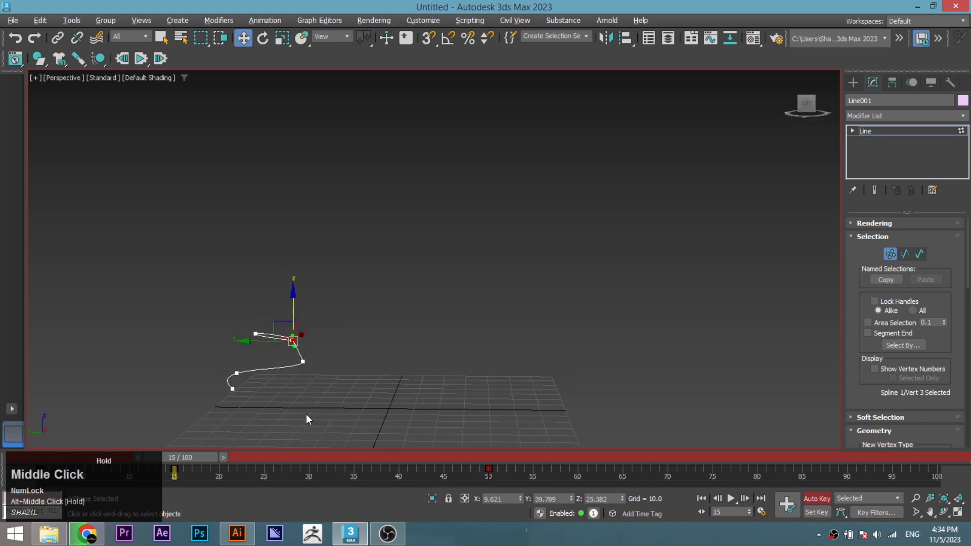
Step: Animate the curve's shape at frame 30 by moving its vertices vertically and sideways to new bends
left_click_drag(196, 458, 312, 451)
left_click_drag(292, 223, 292, 244)
middle_click_drag(293, 289, 299, 336, "alt")
left_click_drag(252, 289, 195, 294)
left_click(242, 235)
left_click_drag(222, 241, 284, 235)
left_click(316, 310)
left_click_drag(288, 310, 271, 338)
left_click(254, 335)
middle_click_drag(274, 337, 249, 336, "alt")
Step: Reshape the curve at frame 40 by shifting its inner vertices to different positions
left_click_drag(292, 459, 388, 454)
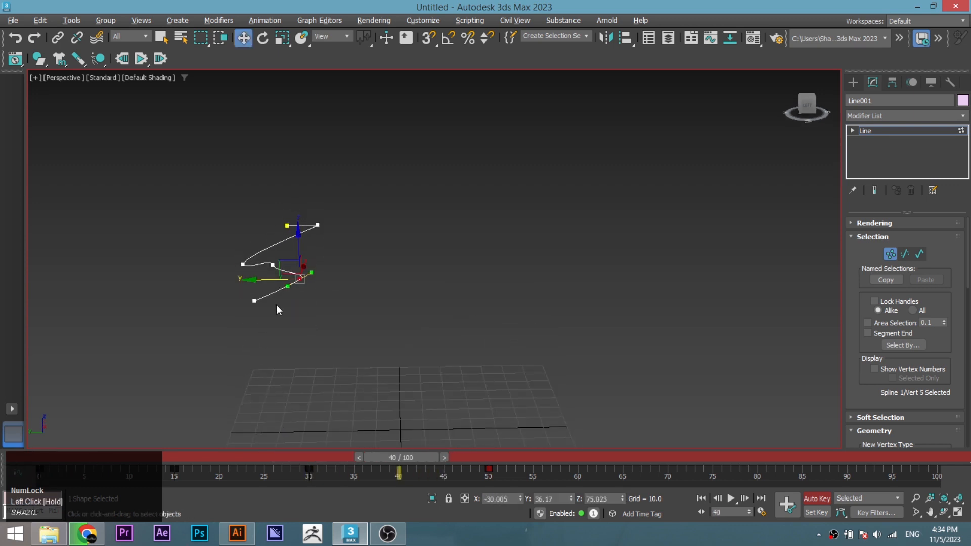
left_click_drag(301, 241, 271, 214)
left_click(318, 226)
left_click(271, 263)
left_click(243, 264)
left_click_drag(243, 251, 311, 218)
left_click(223, 214)
left_click(241, 220)
middle_click_drag(287, 255, 292, 300, "alt")
Step: At frame 50, pull the curve's inner vertices in opposite sideways directions to form alternating bends
left_click_drag(400, 457, 493, 451)
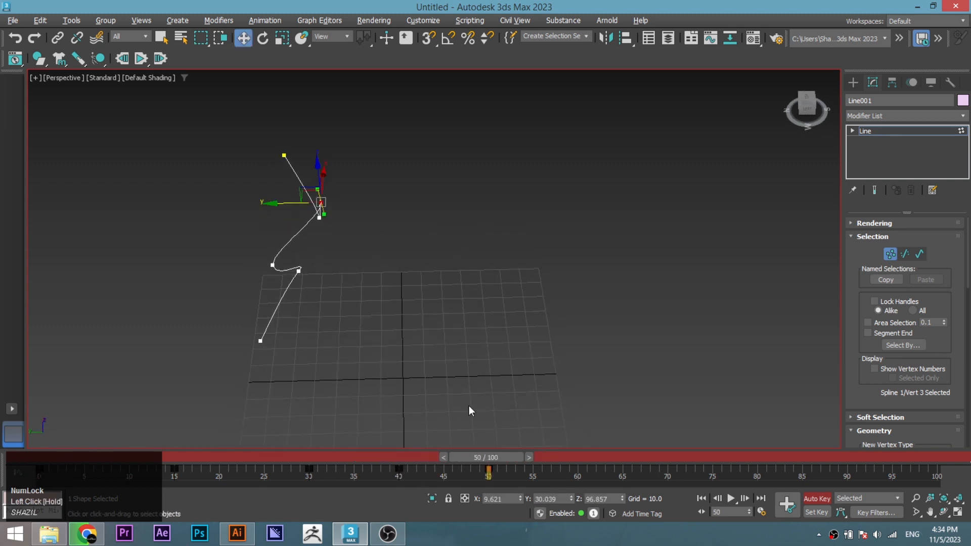
left_click(273, 264)
left_click_drag(238, 265, 324, 262)
left_click_drag(329, 187, 219, 222)
left_click(319, 217)
left_click_drag(287, 259, 213, 278)
middle_click_drag(236, 252, 236, 212, "alt")
left_click_drag(227, 235, 225, 271)
left_click(260, 250)
middle_click_drag(274, 231, 334, 228, "alt")
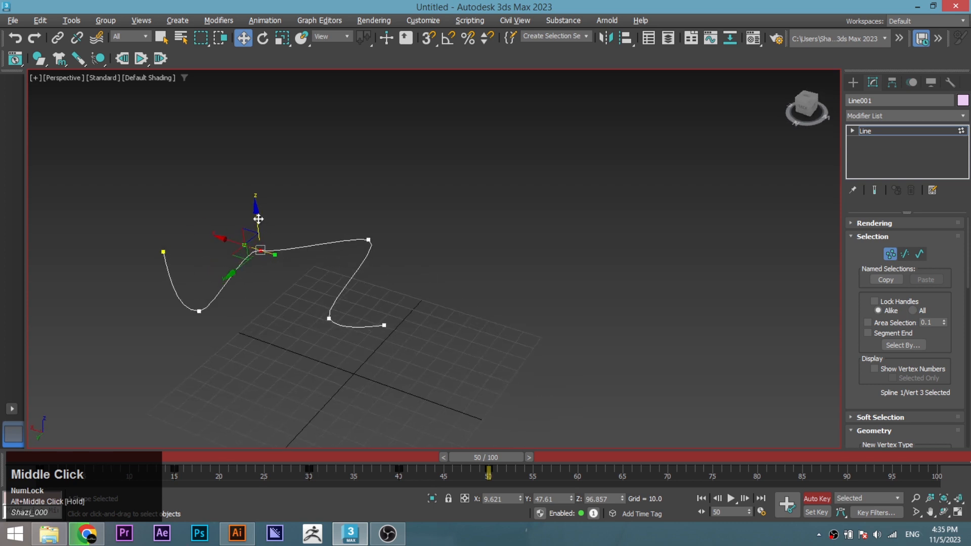
Step: Lower the curve's middle vertex at frame 50, raise the vertices on both sides, and shift one sideways
left_click_drag(258, 219, 262, 264)
left_click(200, 310)
left_click_drag(196, 284, 204, 203)
left_click(368, 240)
left_click_drag(368, 207, 369, 169)
left_click_drag(327, 195, 269, 179)
middle_click_drag(329, 250, 295, 255, "alt")
Step: Return to frame 0 and leave vertex editing of the line
left_click_drag(489, 460, 30, 458)
left_click(892, 254)
middle_click_drag(167, 385, 178, 283)
right_click(265, 320)
left_click(863, 151)
Step: Enable the line's tube thickness in both the renderer and the viewport
left_click(854, 223)
scroll(854, 273, "up", 1)
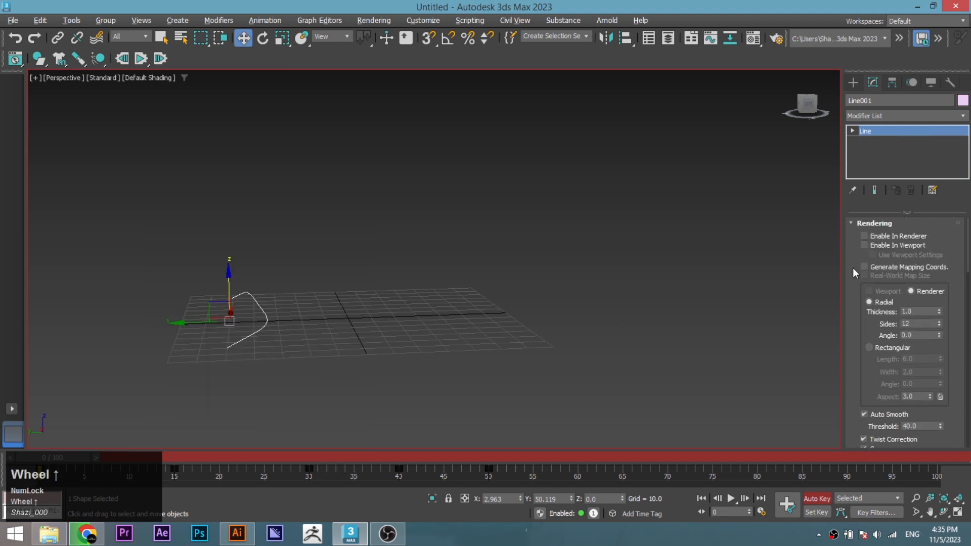
left_click(864, 236)
left_click(864, 245)
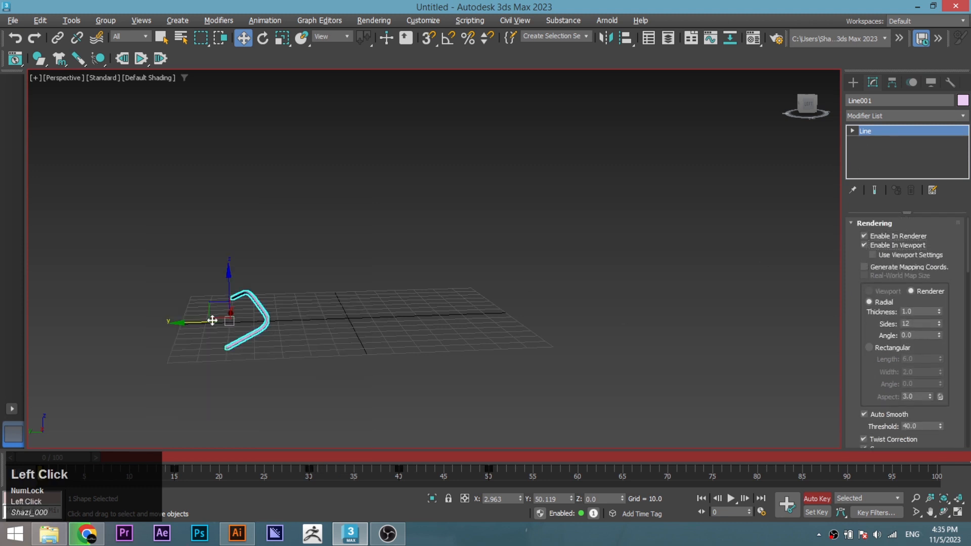
scroll(212, 320, "up", 6)
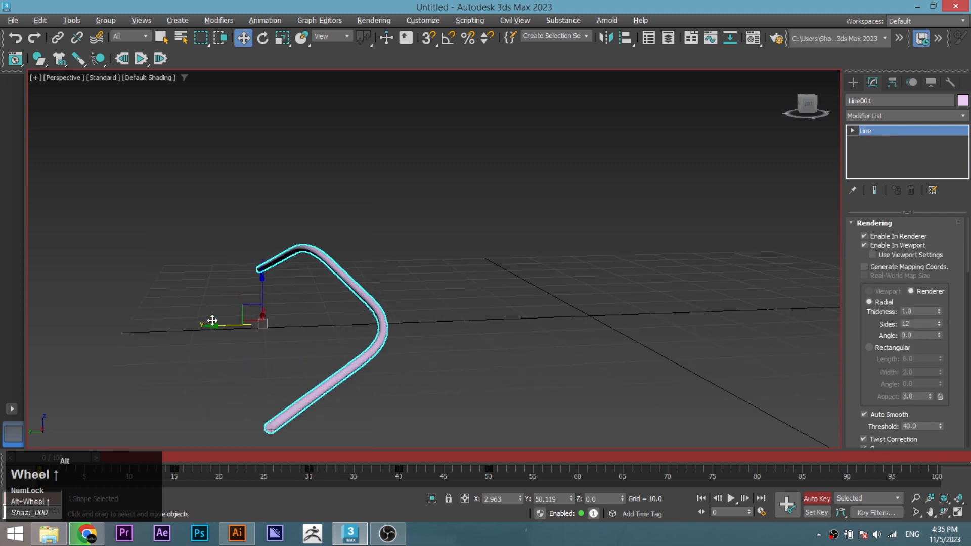
Step: Set the line's interpolation steps to 16 to smooth its bends
left_click(852, 223)
left_click(852, 236)
left_click(852, 262)
left_click(852, 277)
left_click(907, 287)
type("16")
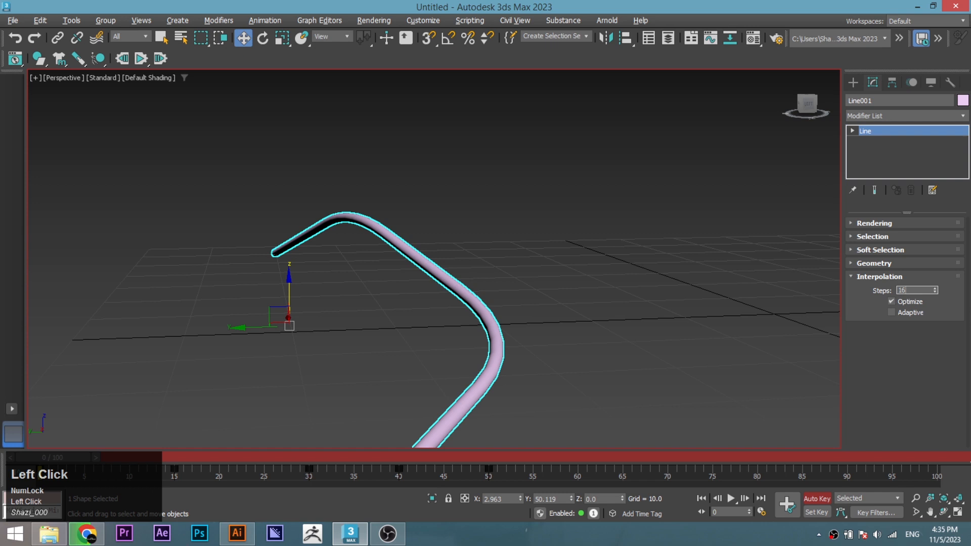
key("Return")
left_click(852, 223)
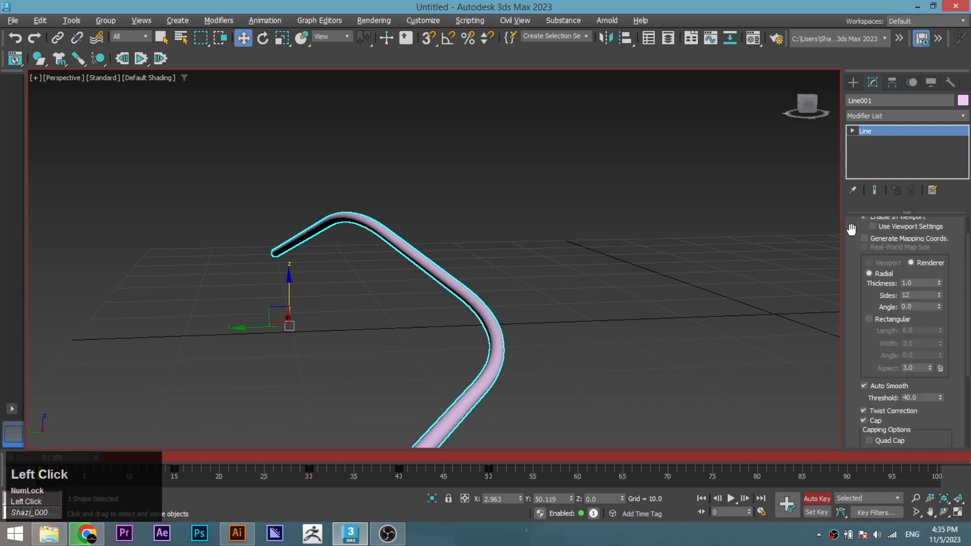
scroll(852, 230, "up", 1)
Step: Create a Snapshot of the animated line over the range 0 to 100 with 150 mesh copies
middle_click(496, 314)
scroll(496, 315, "down", 2)
middle_click_drag(495, 315, 485, 312, "alt")
left_click(41, 20)
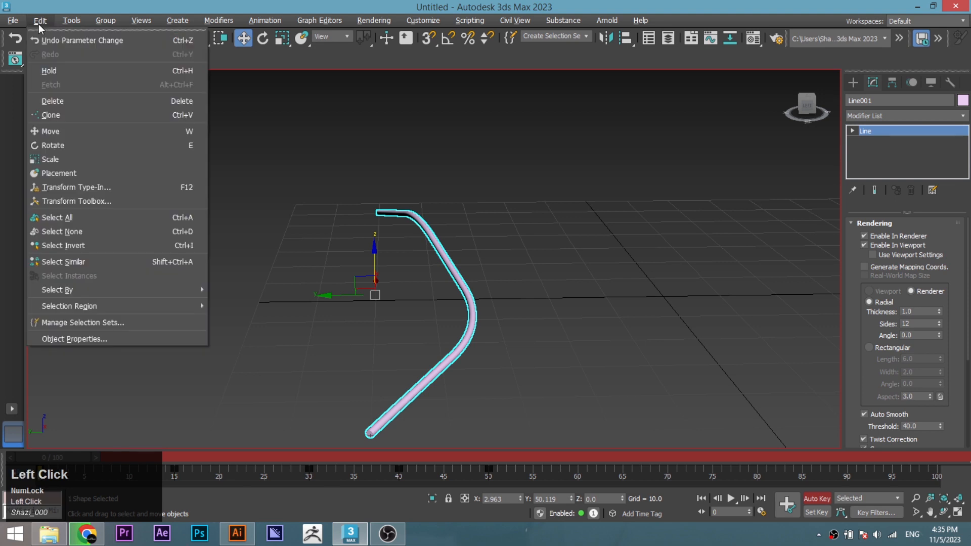
mouse_move(71, 20)
left_click(99, 278)
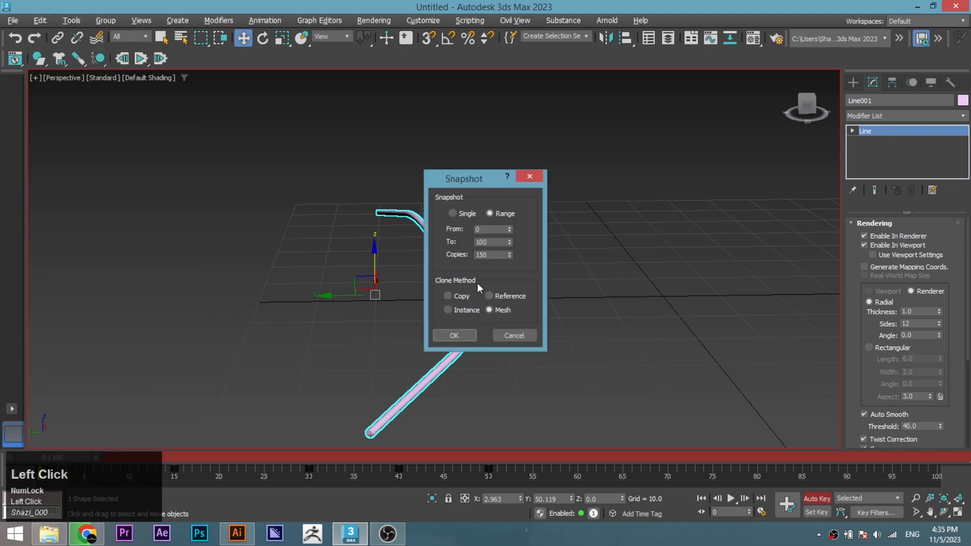
left_click(475, 214)
left_click(454, 335)
left_click(514, 303)
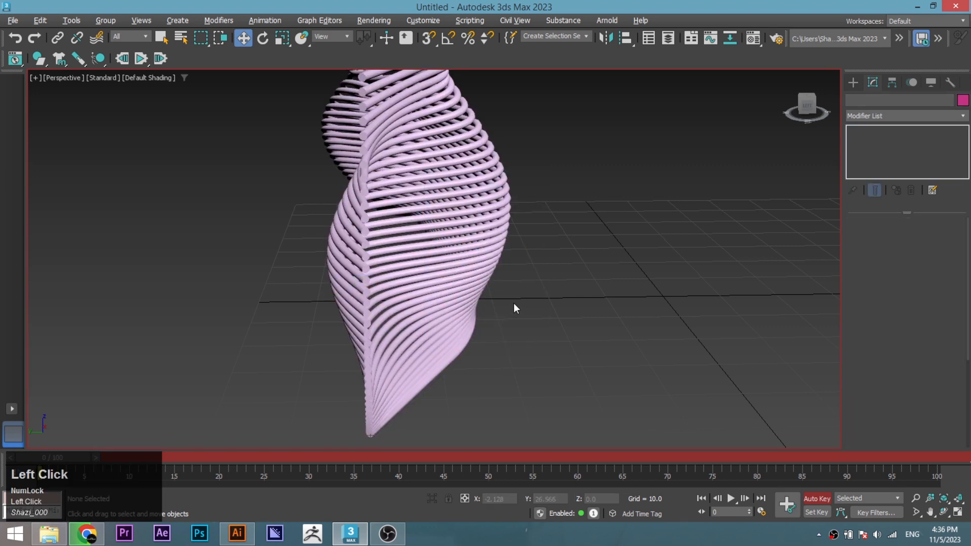
scroll(513, 304, "down", 3)
mouse_move(520, 263)
middle_mouse_down("alt")
mouse_move(418, 303)
mouse_move(304, 275)
mouse_move(401, 208)
mouse_move(566, 284)
mouse_move(496, 271)
mouse_move(517, 272)
middle_mouse_up("alt")
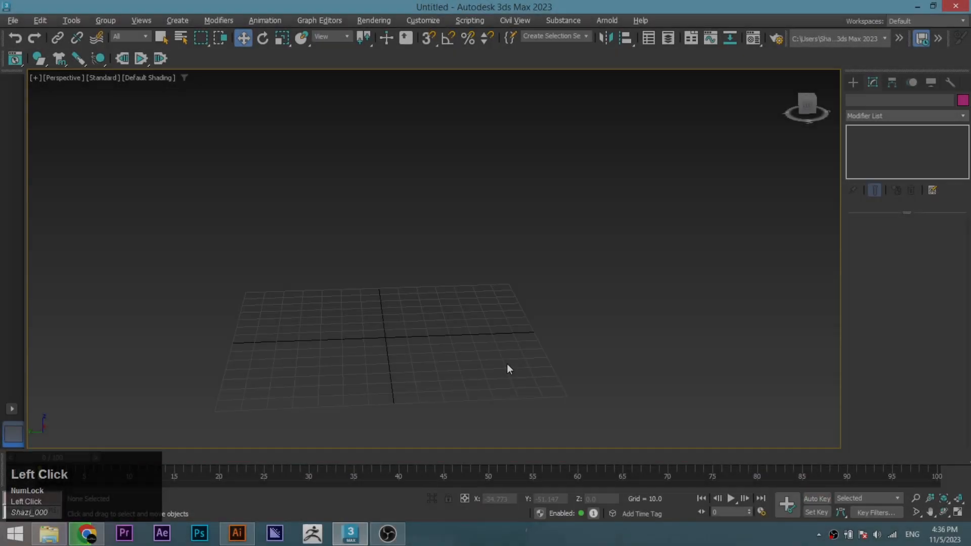
Step: Draw a circle spline with a radius of about 31.9 around the grid's origin
middle_click_drag(507, 363, 504, 362)
left_click(854, 82)
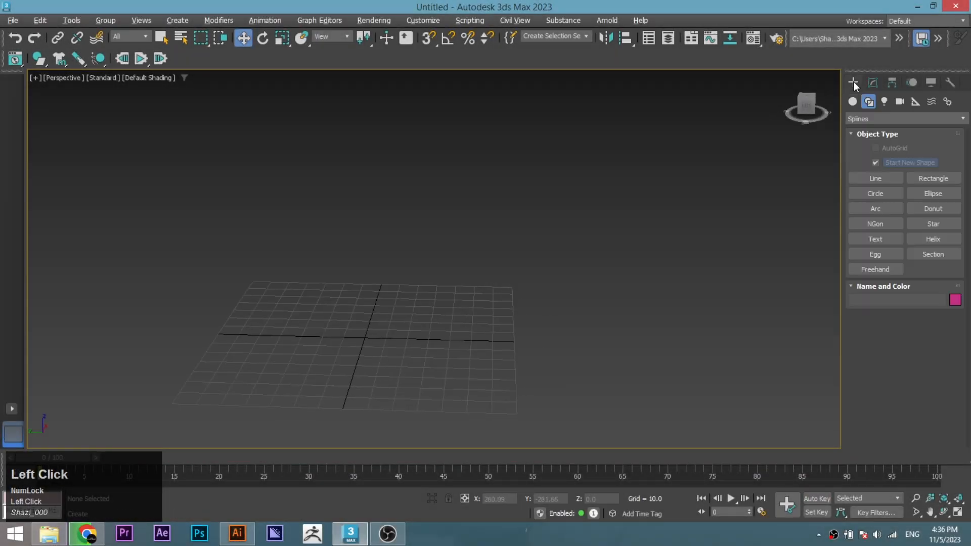
left_click(875, 192)
middle_click_drag(433, 318, 498, 285)
middle_click_drag(498, 286, 427, 271, "alt")
scroll(459, 293, "up", 1, "alt")
left_click_drag(426, 269, 442, 345)
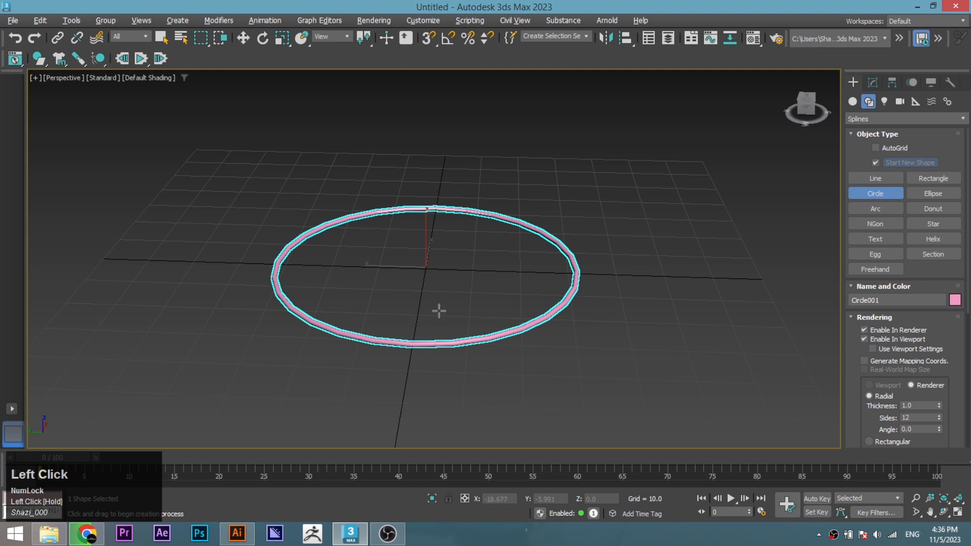
Step: Turn off the circle's renderable thickness in the renderer and the viewport
left_click(873, 83)
left_click(854, 229)
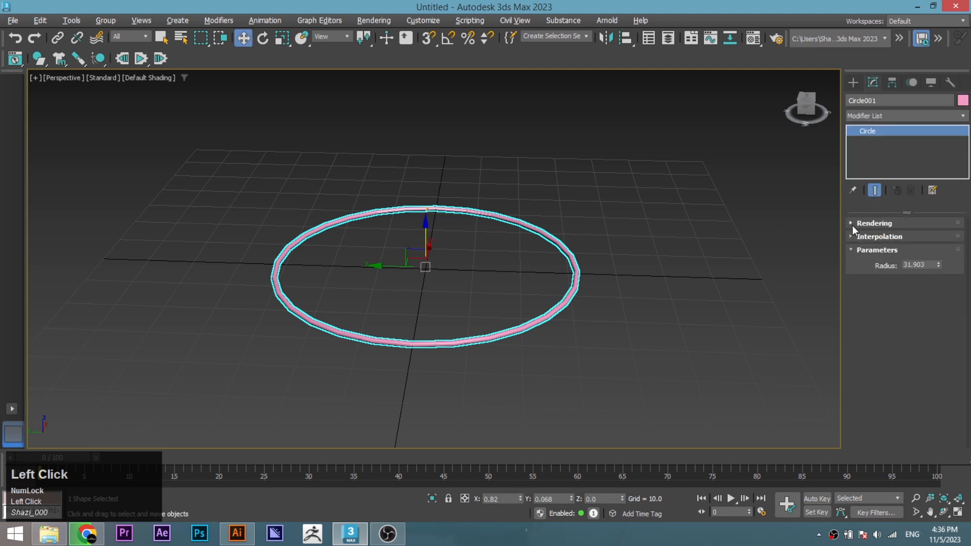
left_click(851, 224)
scroll(850, 240, "up", 2)
left_click(864, 246)
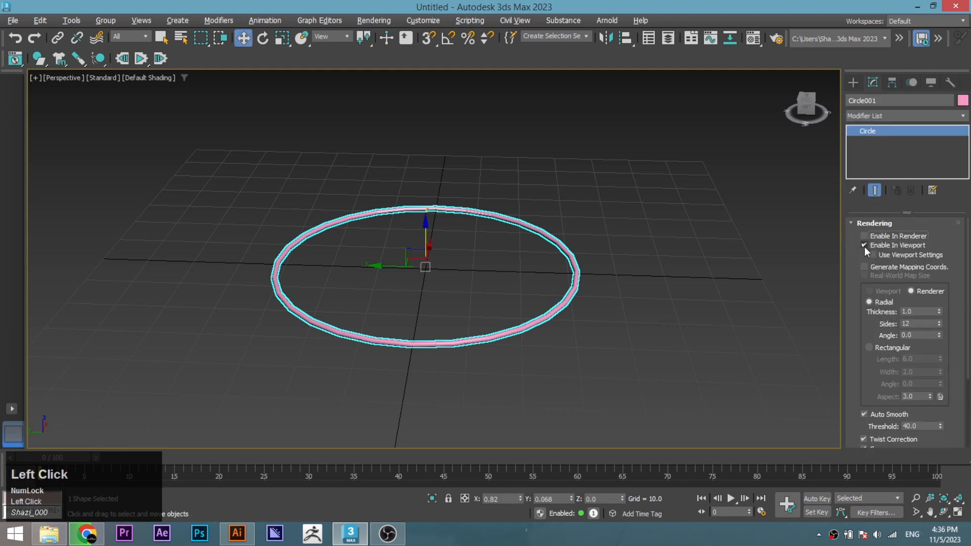
left_click(851, 223)
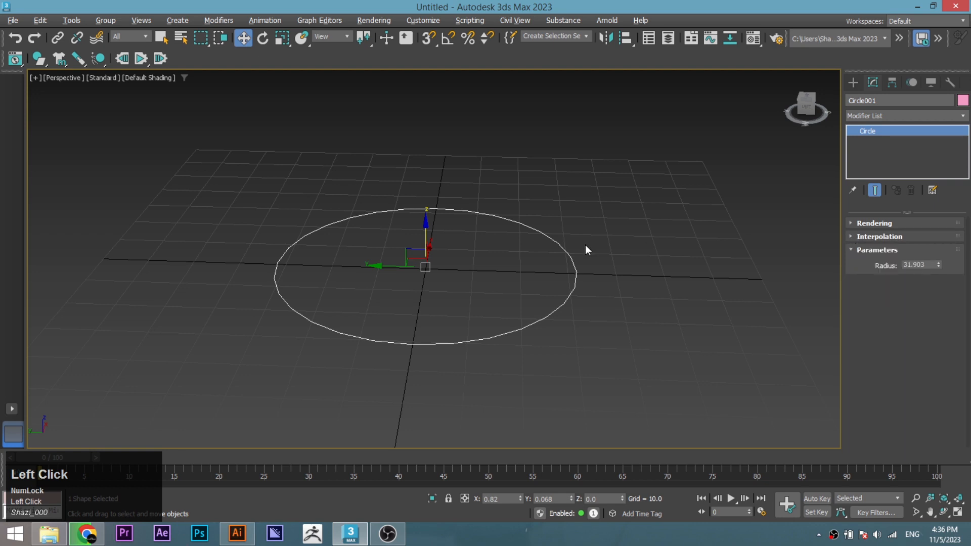
Step: Convert the circle to an editable spline and collapse its rendering settings
right_click(590, 285)
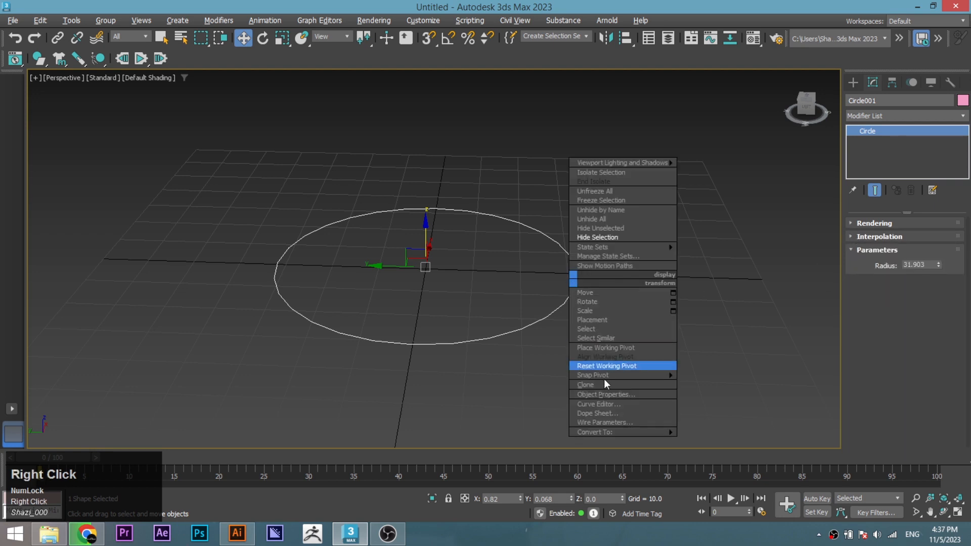
mouse_move(585, 432)
left_click(698, 442)
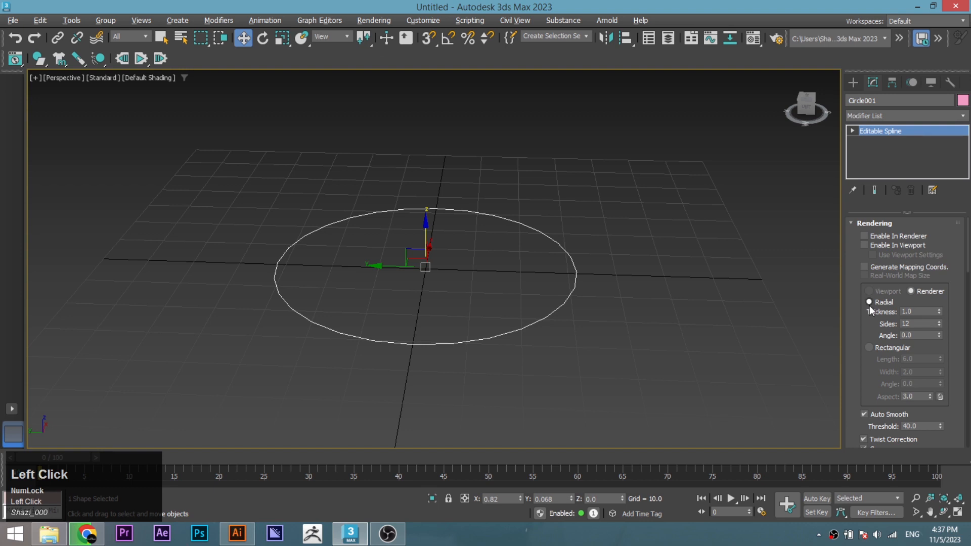
left_click(852, 223)
Step: With Auto Key on, move the circle upward and rotate it at frame 60
scroll(308, 352, "down", 4)
left_click_drag(302, 276, 466, 395)
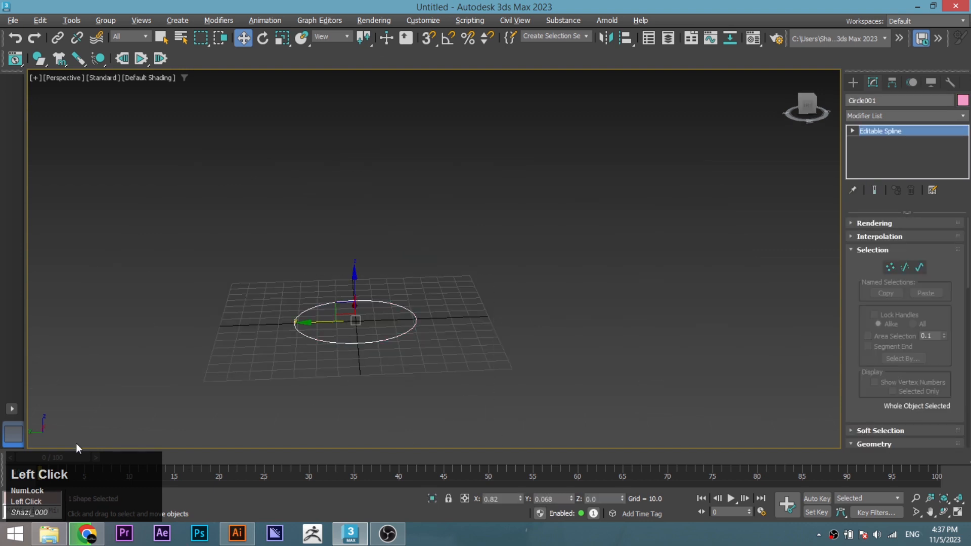
left_click(817, 499)
left_click_drag(91, 457, 601, 463)
key("w")
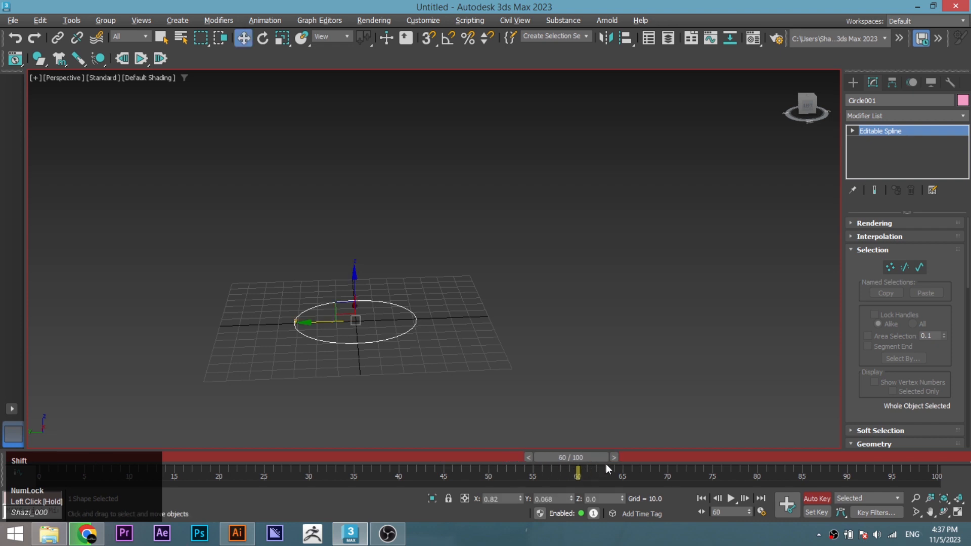
left_click_drag(318, 339, 202, 146)
left_click(262, 42)
left_click_drag(263, 91, 255, 383)
left_click_drag(349, 456, 30, 408)
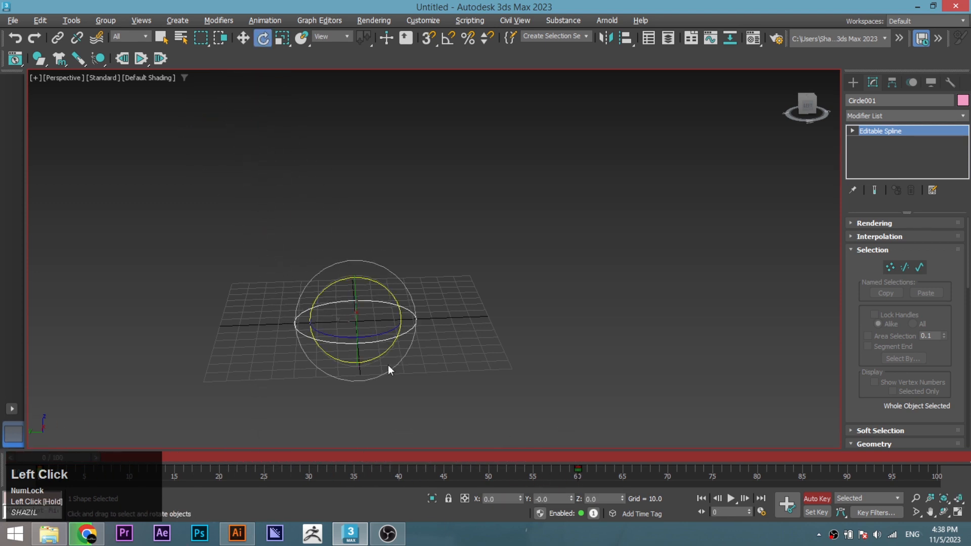
Step: Go into vertex editing on the circle, select its near vertex, and advance to frame 5
left_click(891, 267)
scroll(354, 338, "up", 4)
left_click(360, 343)
left_click(243, 39)
middle_click_drag(336, 321, 329, 321, "alt")
left_click_drag(329, 320, 216, 250)
key("ctrl+z")
middle_click_drag(244, 271, 212, 283, "alt")
left_click_drag(70, 453, 111, 454)
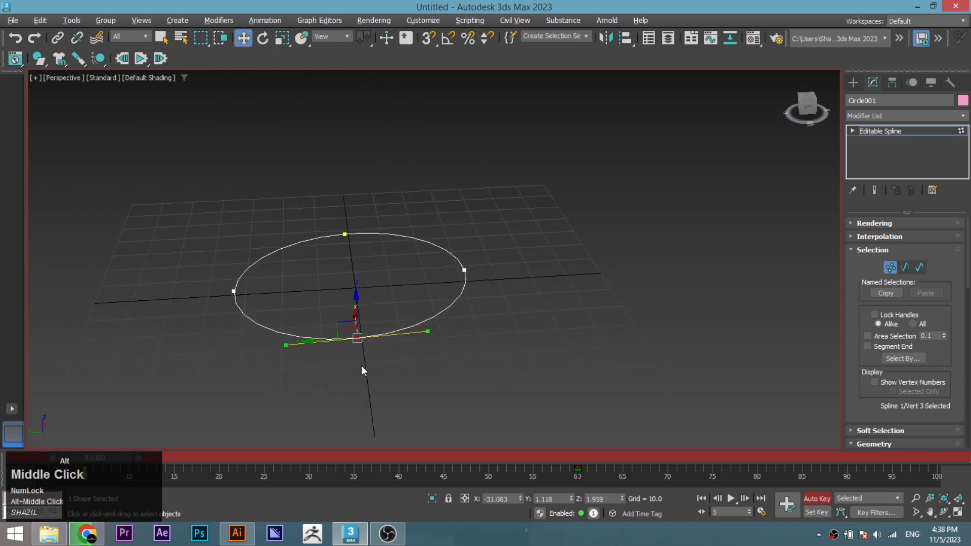
Step: At frame 5, shift the near vertex sideways, raise a second vertex, and lower vertex 1 below the grid
middle_click_drag(357, 366, 283, 320, "alt")
left_click_drag(320, 324, 269, 317)
left_click(327, 242)
left_click_drag(342, 229, 337, 159)
left_click_drag(137, 242, 188, 287)
left_click_drag(162, 240, 169, 284)
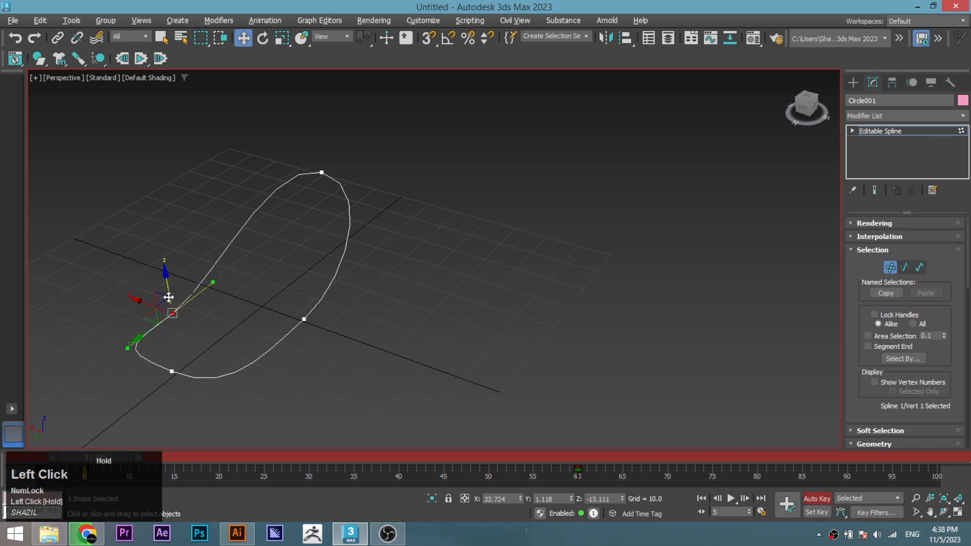
Step: Still at frame 5, raise another low vertex and pull vertex 4 outward so the loop becomes a narrow crescent
left_click_drag(172, 372, 171, 315)
left_click_drag(135, 350, 188, 313)
left_click(322, 172)
left_click_drag(302, 172, 380, 194)
middle_click_drag(365, 259, 304, 248, "alt")
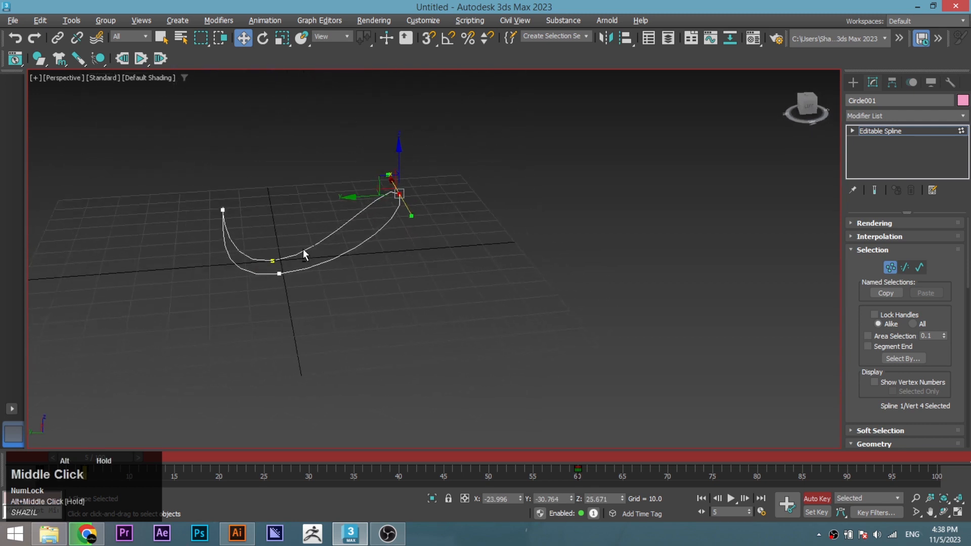
Step: At frame 25, reposition several of the loop's vertices in height and sideways to vary its outline
left_click_drag(141, 457, 290, 462)
middle_click_drag(295, 329, 382, 295, "alt")
left_click_drag(292, 257, 350, 283)
left_click_drag(330, 97, 358, 120)
left_click_drag(349, 76, 346, 158)
left_click_drag(139, 246, 215, 274)
Step: Reposition vertex 2 of the loop at frame 25 to finish that keyframe's shape
middle_click_drag(196, 281, 193, 347, "alt")
left_click(206, 381)
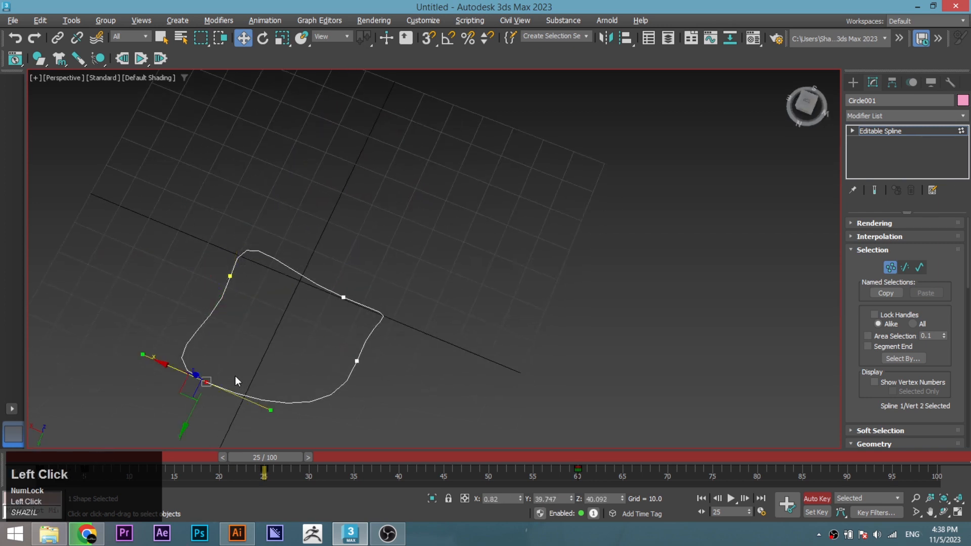
left_click_drag(190, 416, 219, 358)
middle_click_drag(219, 358, 189, 331, "alt")
left_click_drag(188, 324, 151, 322)
middle_click_drag(150, 322, 213, 321, "alt")
Step: At frame 45, pull the loop's upper vertex sideways and lower it
left_click_drag(266, 457, 445, 477)
middle_click_drag(227, 261, 526, 258)
middle_click_drag(466, 237, 455, 334)
middle_click_drag(455, 334, 556, 298, "alt")
left_click(292, 132)
left_click_drag(317, 129, 169, 146)
left_click_drag(154, 104, 158, 174)
Step: Shift and raise the remaining vertices at frame 45, pulling vertex 2 inward to form a tall, bent loop
left_click(224, 261)
left_click_drag(232, 236, 196, 174)
left_click_drag(292, 198, 269, 202)
left_click_drag(239, 158, 238, 84)
left_click(312, 254)
left_click_drag(352, 252, 290, 262)
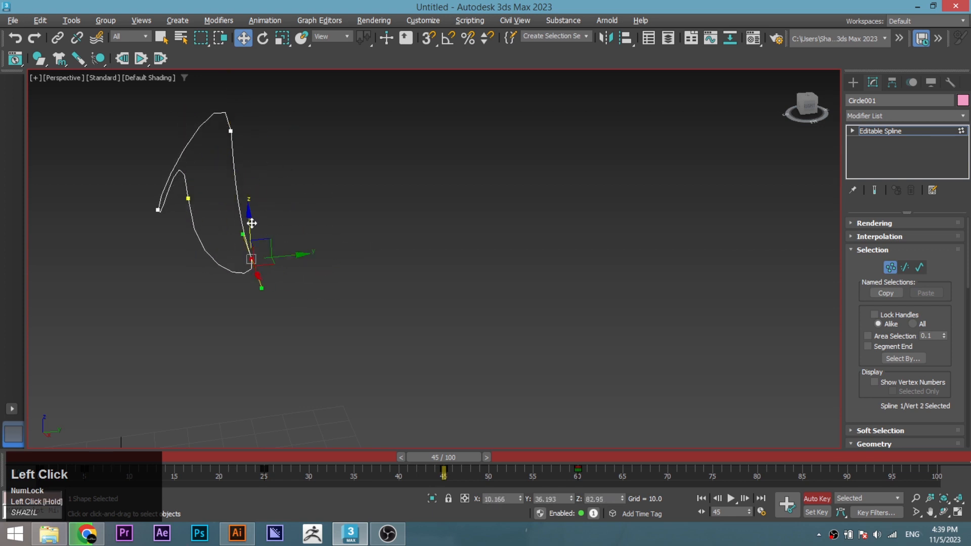
Step: At frame 60, raise and spread the loop's vertices, moving vertex 3 inward to give the top a new shape
left_click_drag(444, 457, 554, 460)
middle_click_drag(316, 243, 322, 345)
left_click_drag(284, 301, 282, 222)
left_click(257, 215)
left_click(252, 218)
left_click_drag(292, 216, 386, 224)
left_click_drag(197, 200, 203, 83)
middle_click_drag(251, 197, 213, 191, "alt")
left_click(286, 169)
left_click_drag(258, 180, 175, 172)
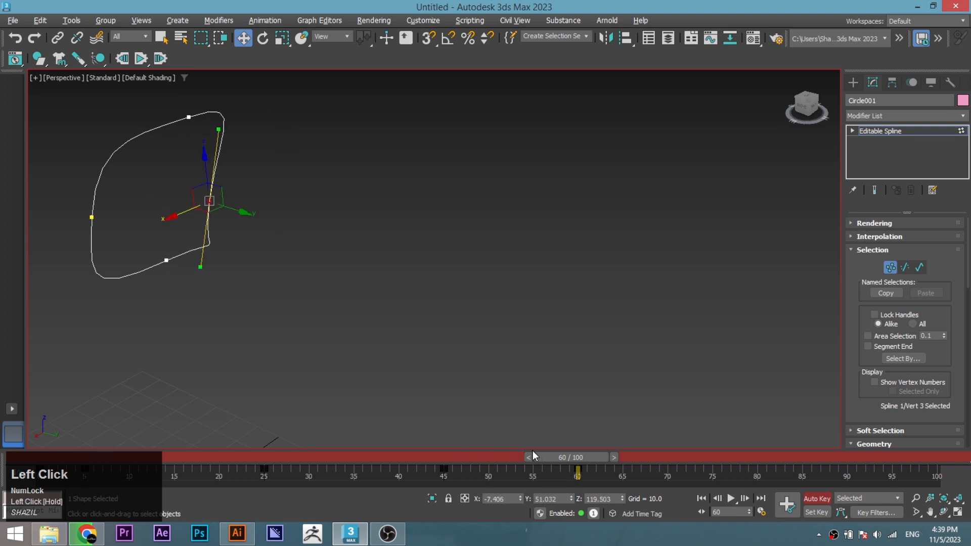
Step: Return to frame 0 and leave vertex editing on the circle
scroll(304, 277, "down", 3)
middle_click_drag(304, 277, 436, 346, "alt")
left_click_drag(570, 457, 30, 457)
left_click(895, 268)
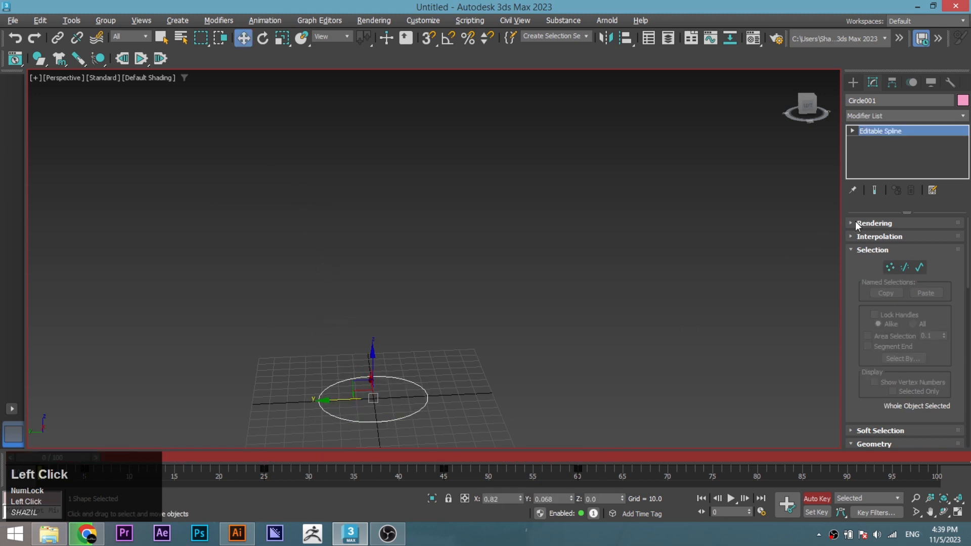
Step: Enable the circle's renderable thickness in the renderer and the viewport
left_click(857, 223)
scroll(850, 264, "up", 1)
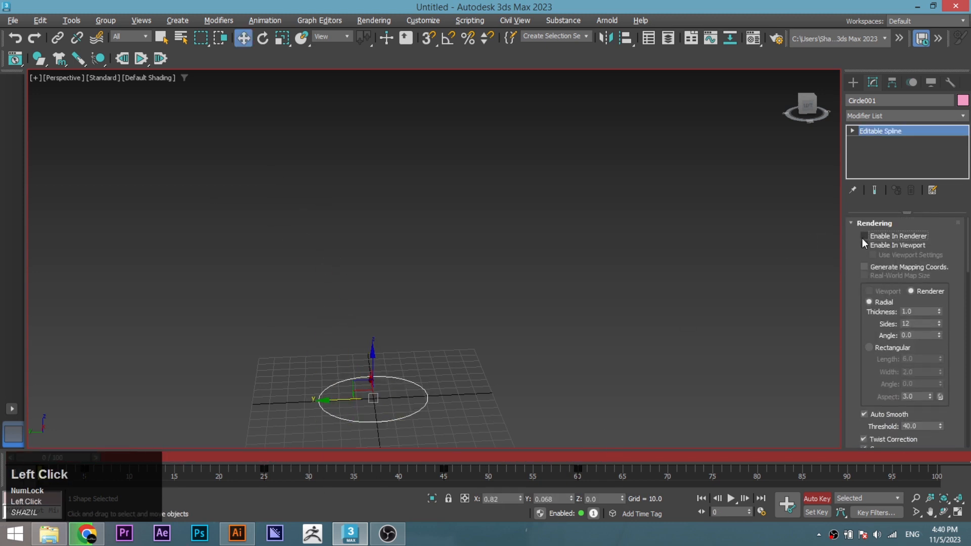
left_click(864, 236)
left_click(864, 245)
Step: Create a Snapshot of the animated circle with 175 copies
left_click(84, 20)
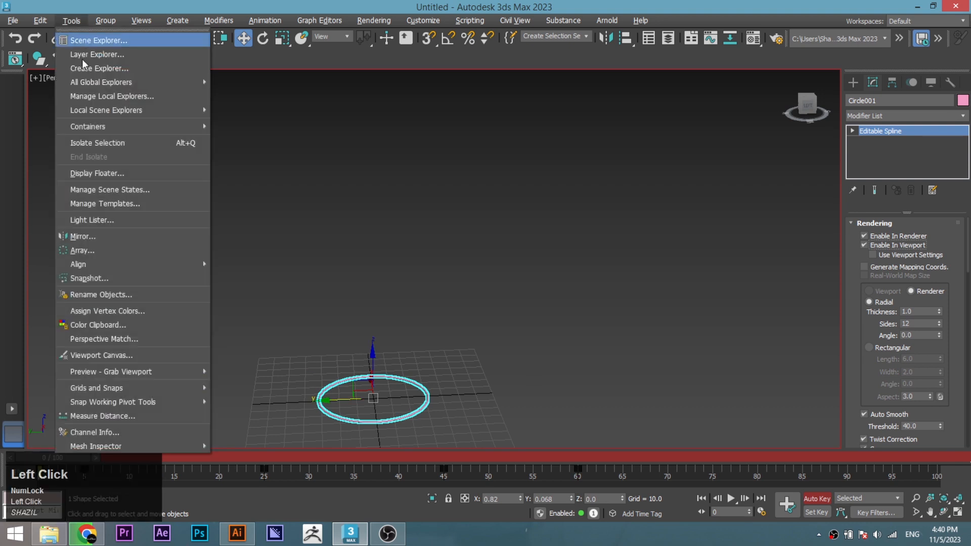
left_click(100, 281)
type("175")
left_click(455, 336)
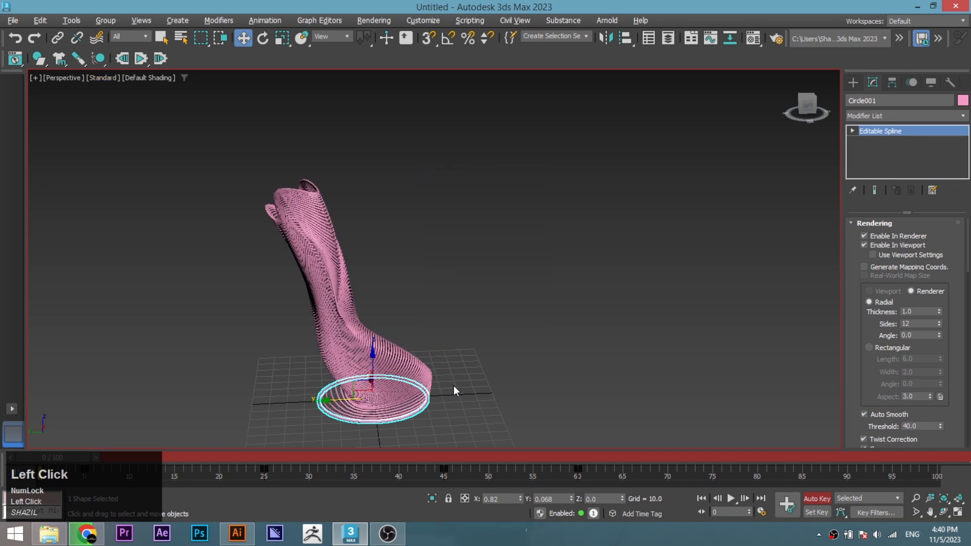
Step: Select all the circle's snapshot copies and group them
left_click(262, 237)
left_click_drag(256, 107, 488, 423)
left_click(105, 20)
left_click(109, 36)
left_click(494, 286)
left_click_drag(311, 280, 385, 287)
right_click(291, 323)
left_click(745, 504)
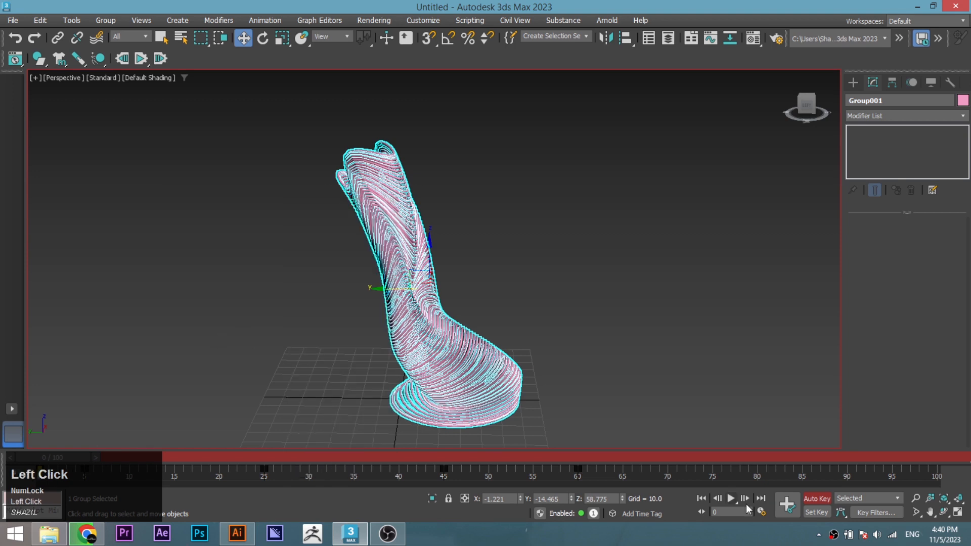
key("ctrl+z")
Step: With Auto Key off, move the grouped pink form sideways and unhide all objects
left_click(812, 498)
left_click_drag(357, 310, 450, 310)
right_click(329, 308)
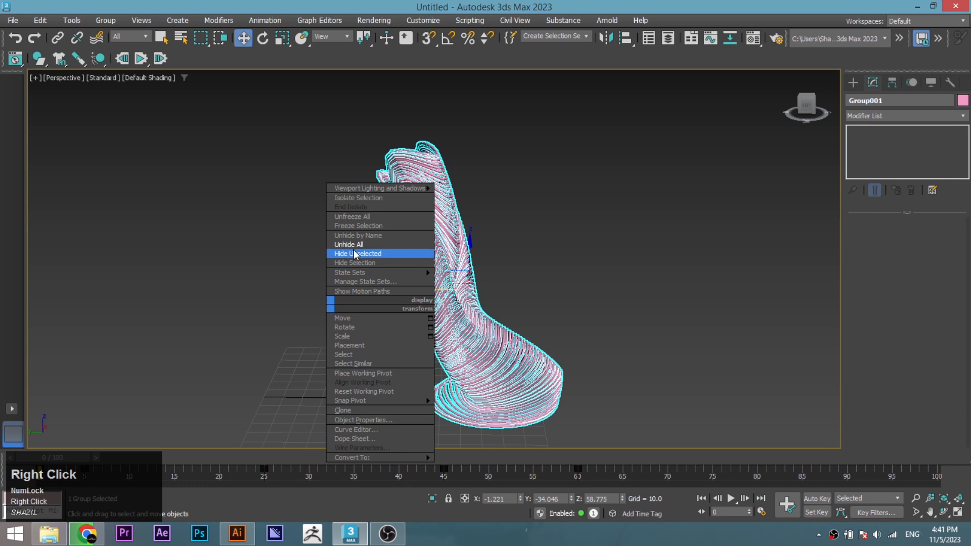
left_click(354, 244)
left_click(362, 259)
mouse_move(362, 259)
middle_mouse_down("alt")
mouse_move(390, 224)
mouse_move(375, 217)
middle_mouse_up("alt")
Step: Select all the pieces of the purple line-based form and group them
left_click(229, 161)
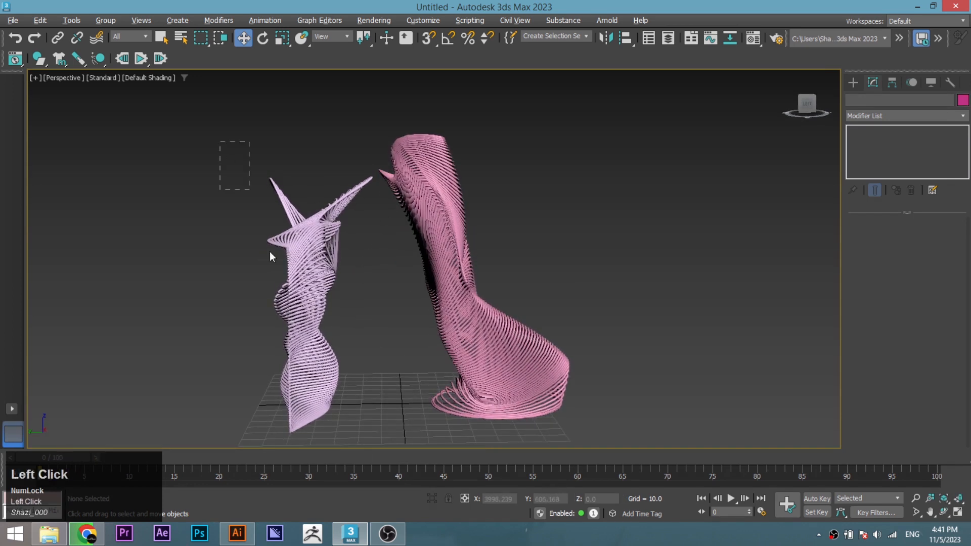
left_click_drag(378, 450, 377, 449)
left_click(106, 20)
left_click(109, 33)
key("Return")
left_click(426, 316)
mouse_move(426, 316)
middle_mouse_down("alt")
mouse_move(409, 332)
mouse_move(165, 310)
mouse_move(393, 340)
mouse_move(425, 315)
middle_mouse_up("alt")
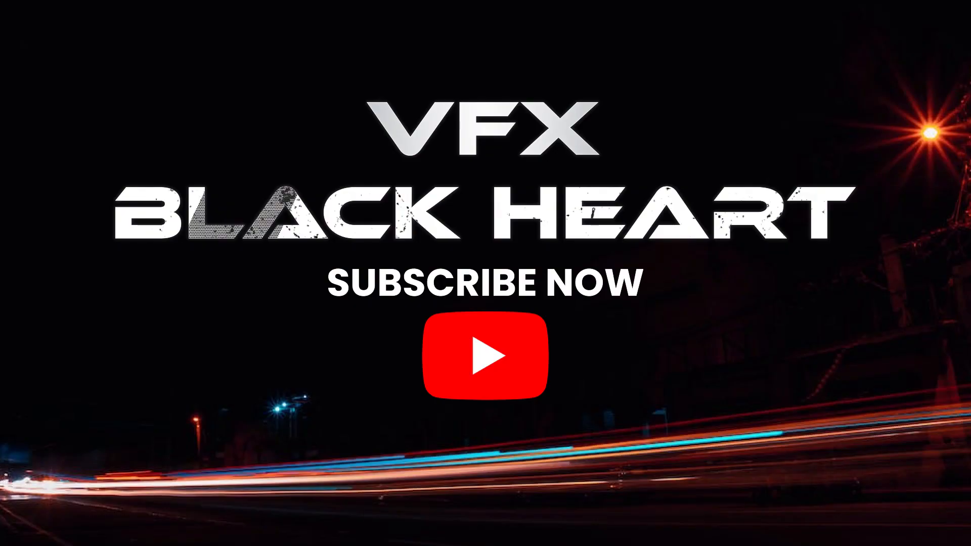